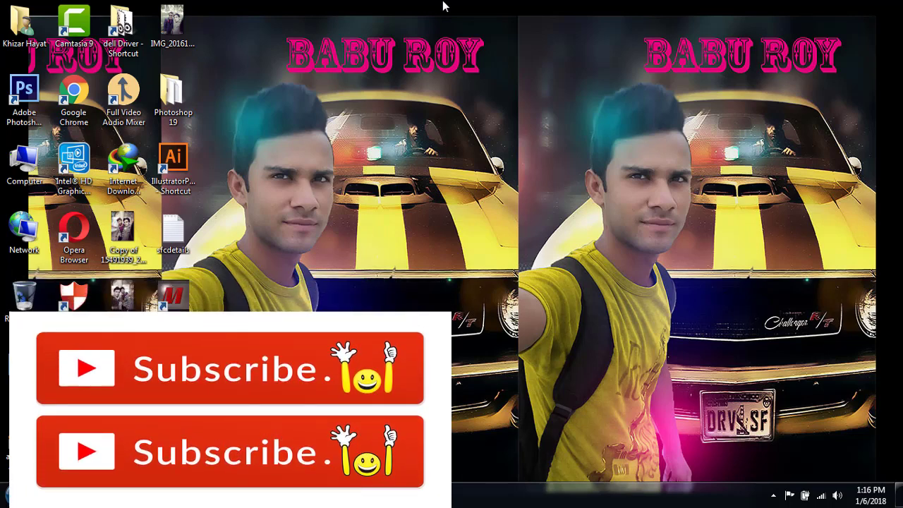
Step: Search 'filehippo' from Opera's address bar and open the FileHippo site in a new tab
right_click(438, 5)
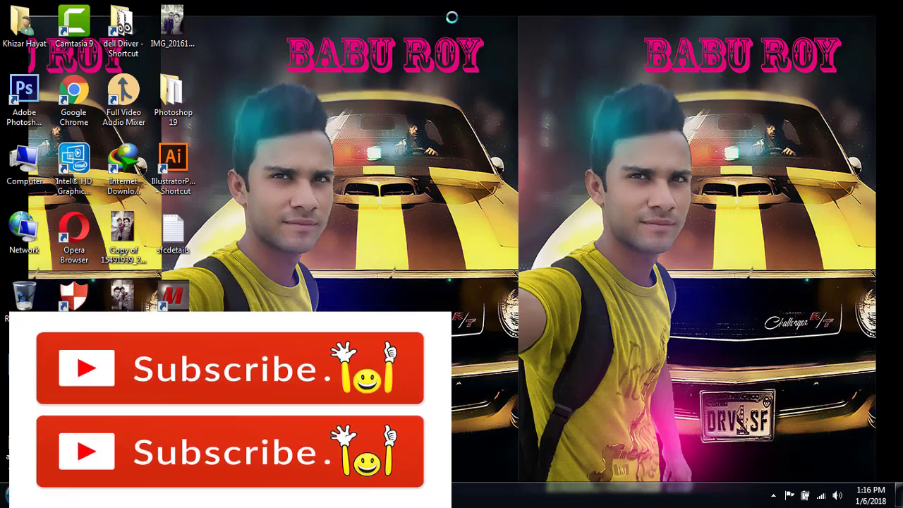
click(474, 42)
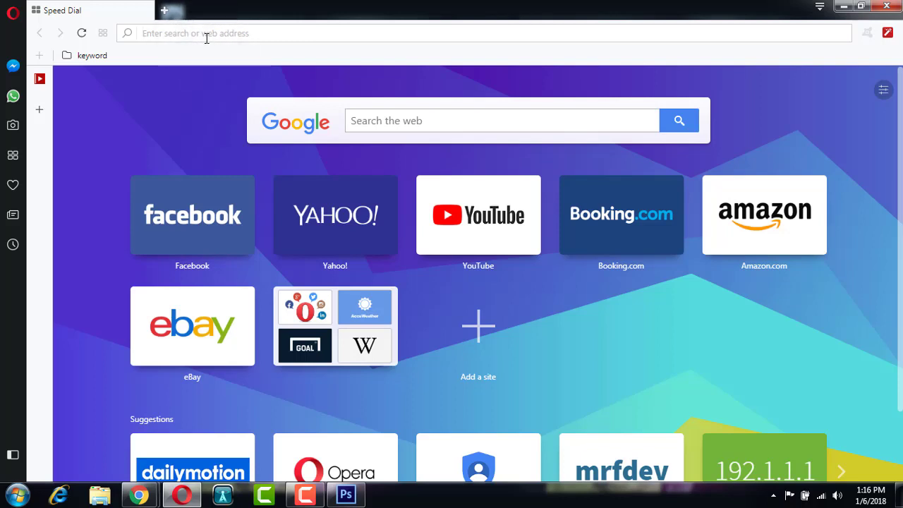
text(filehippo)
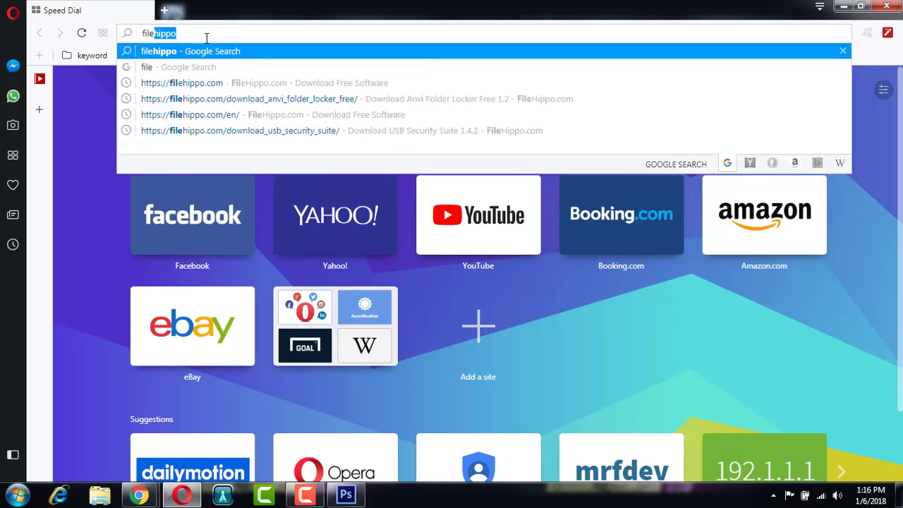
key(Return)
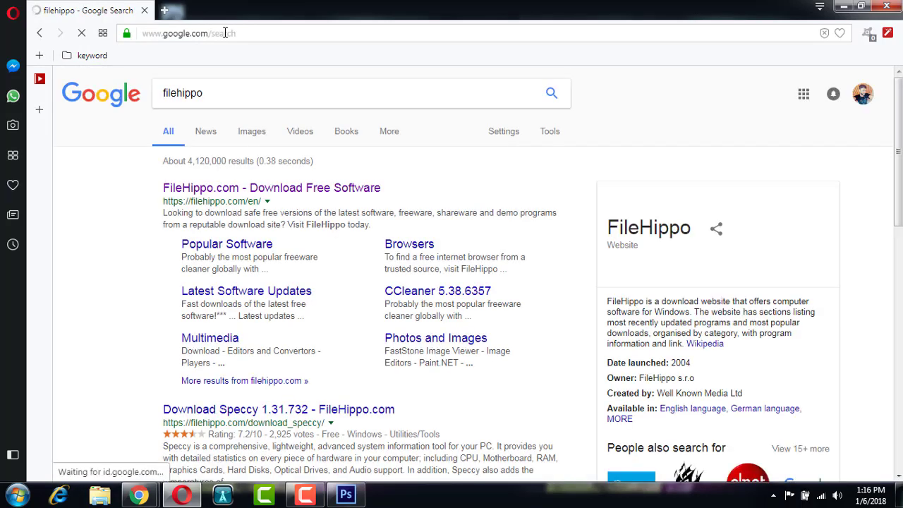
right_click(277, 187)
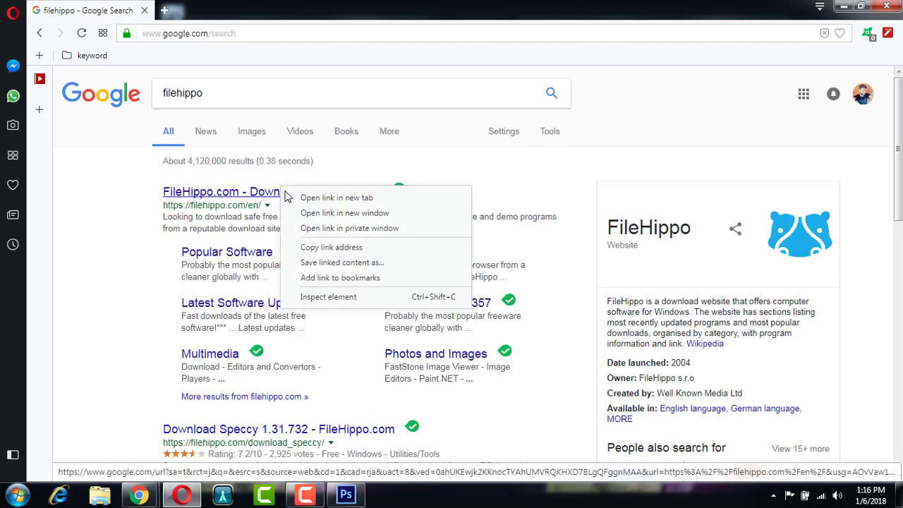
click(303, 196)
click(197, 10)
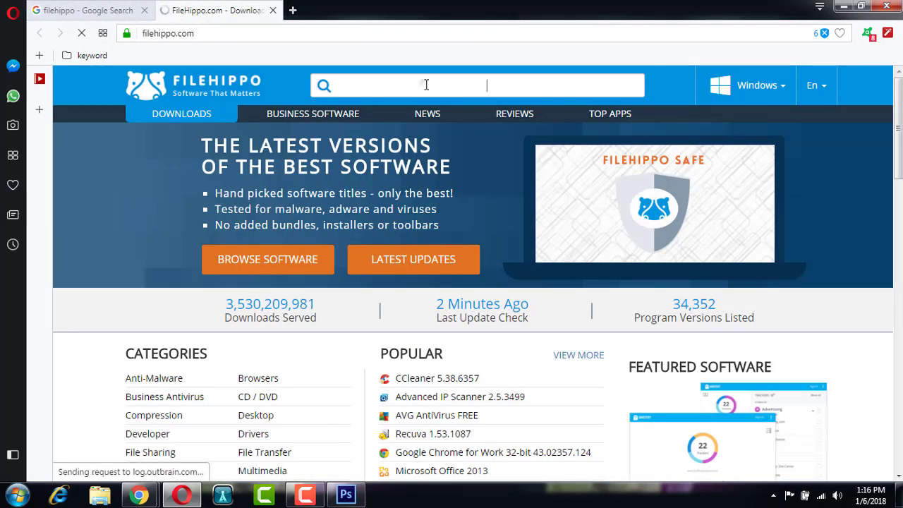
Step: Search FileHippo for 'anvi' and open the Anvi Folder Locker Free result
click(426, 85)
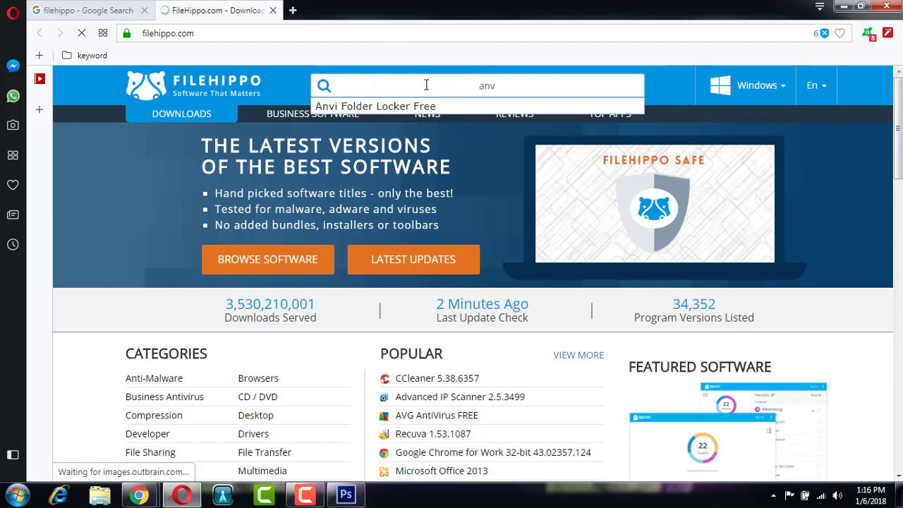
text(anvi)
key(Down)
key(Return)
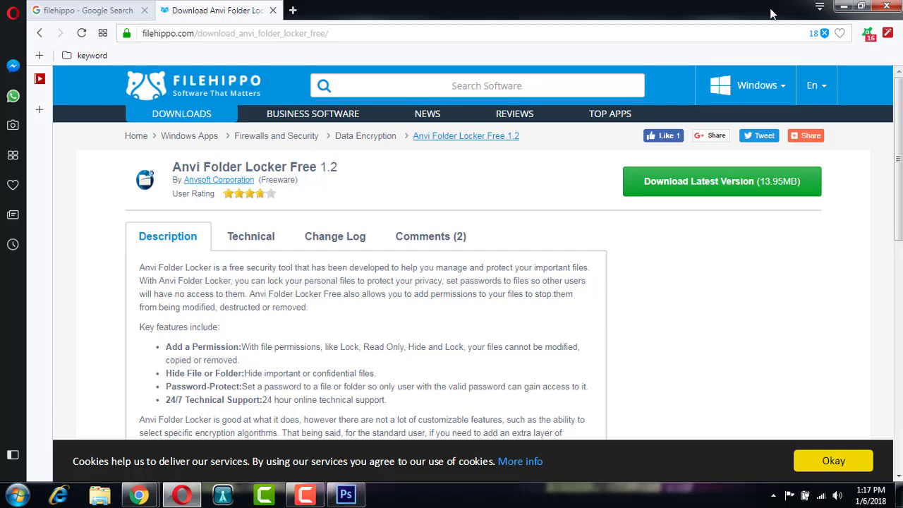
Step: Browse to E:\Softwares\Folder locker in Explorer and run the aflsetup installer
click(843, 7)
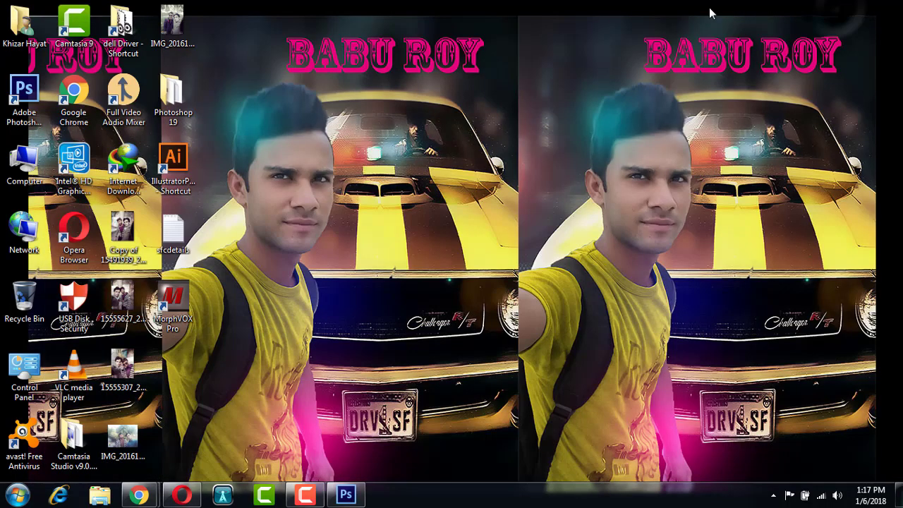
right_click(709, 9)
click(755, 36)
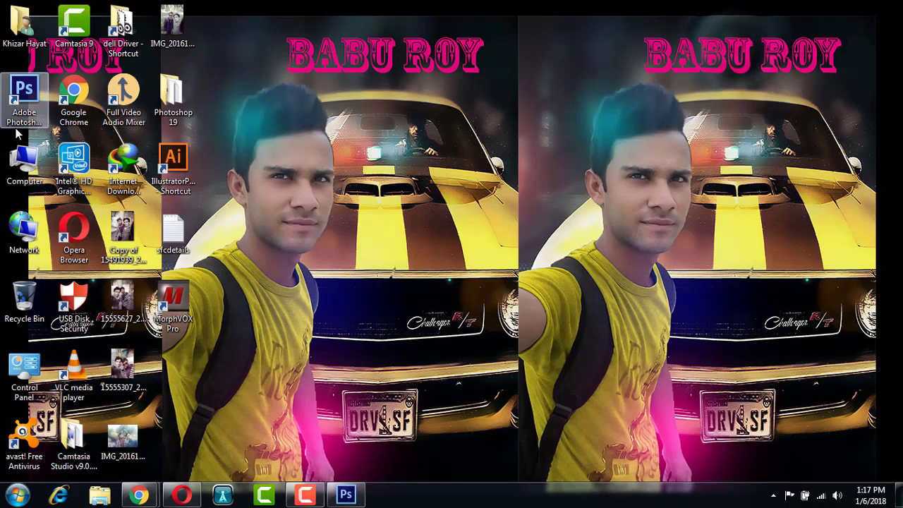
double_click(24, 162)
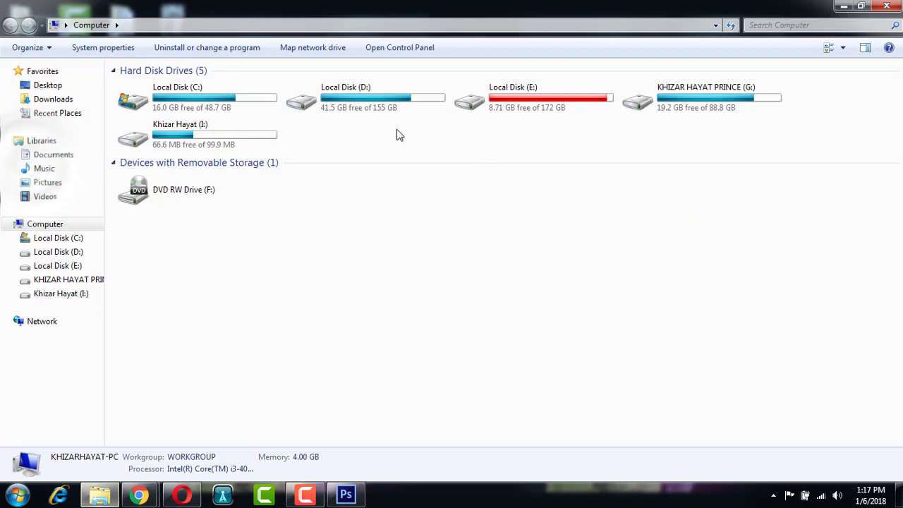
double_click(494, 92)
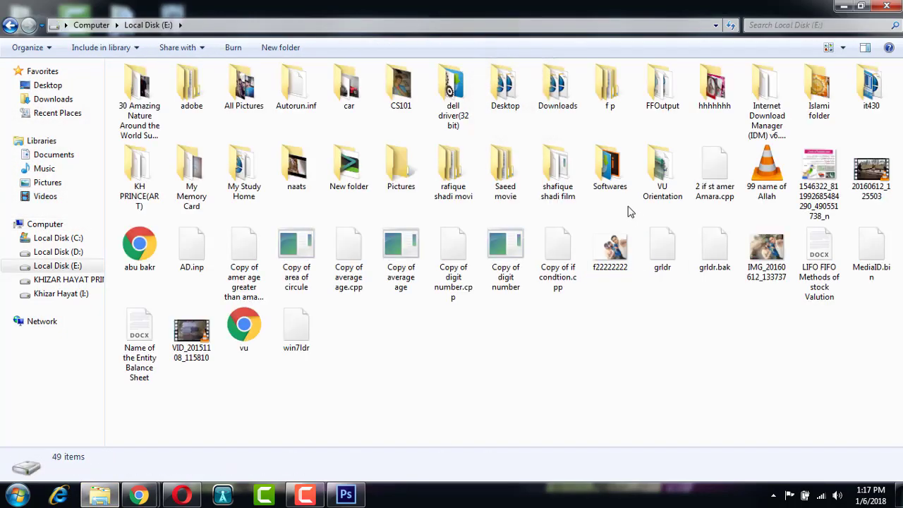
double_click(619, 179)
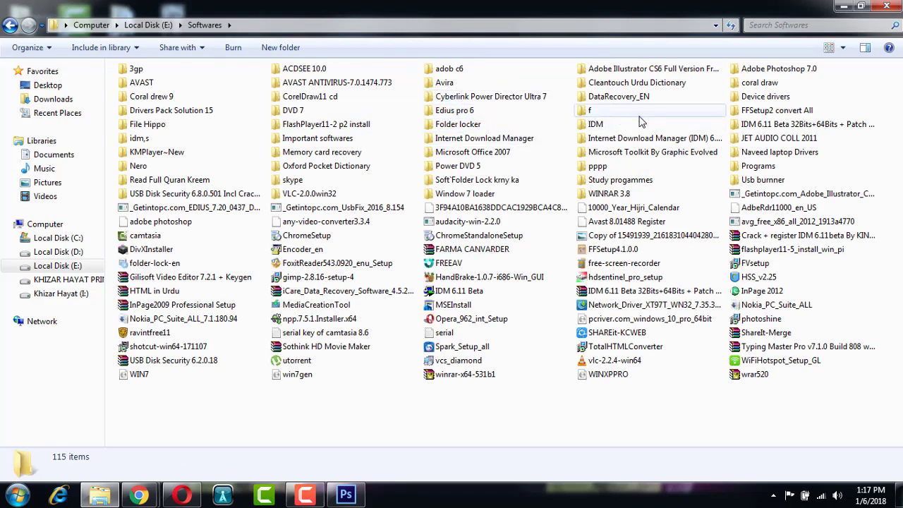
double_click(494, 125)
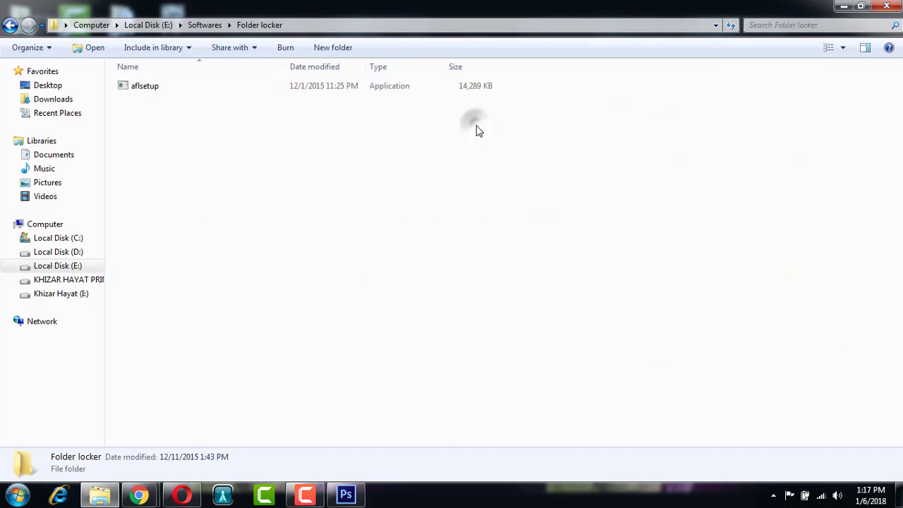
double_click(143, 91)
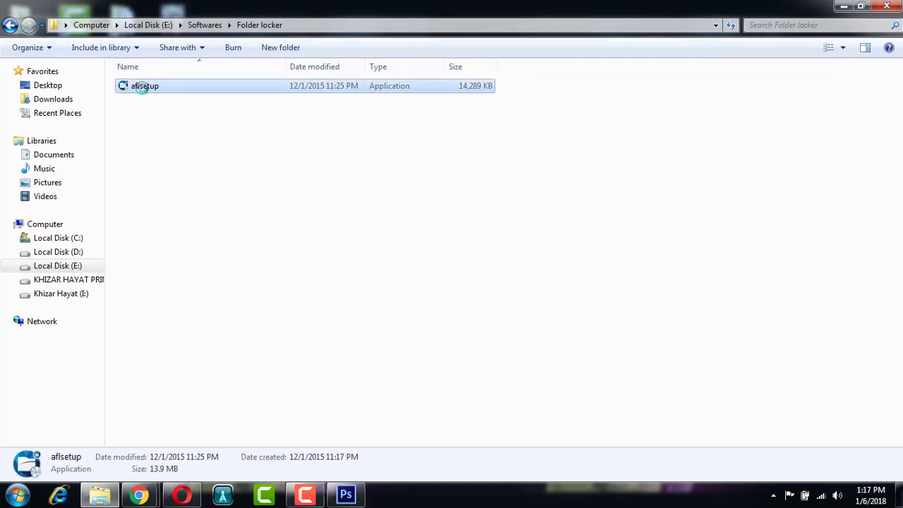
right_click(144, 86)
Step: Install Anvi Folder Locker to the default Anvisoft folder, letting Explorer re-launch during setup
click(176, 95)
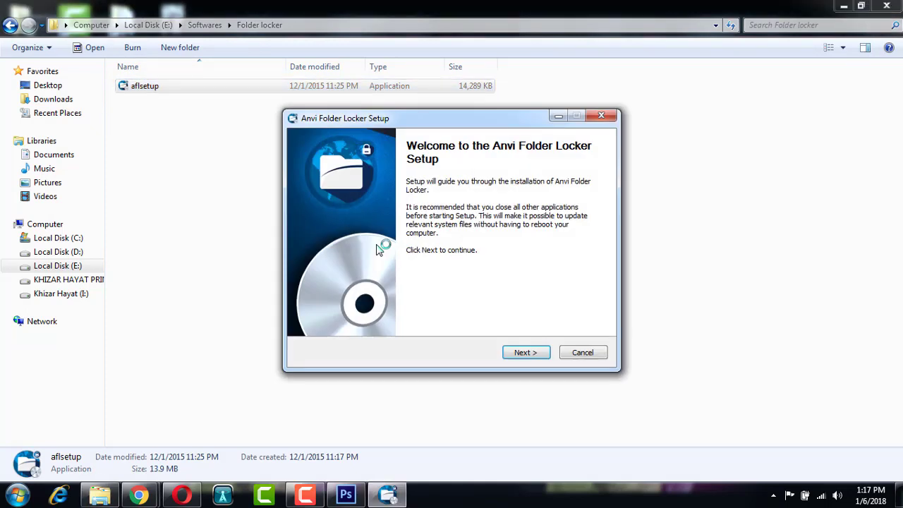
click(522, 354)
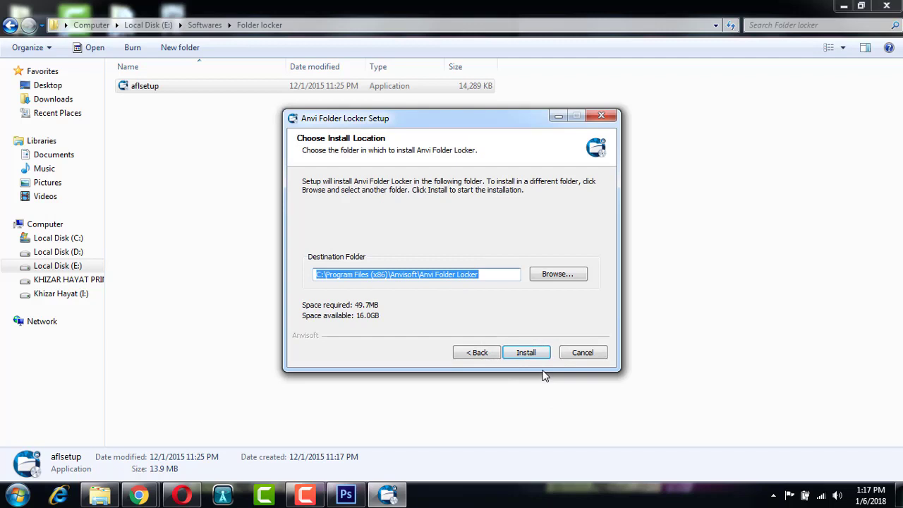
click(527, 353)
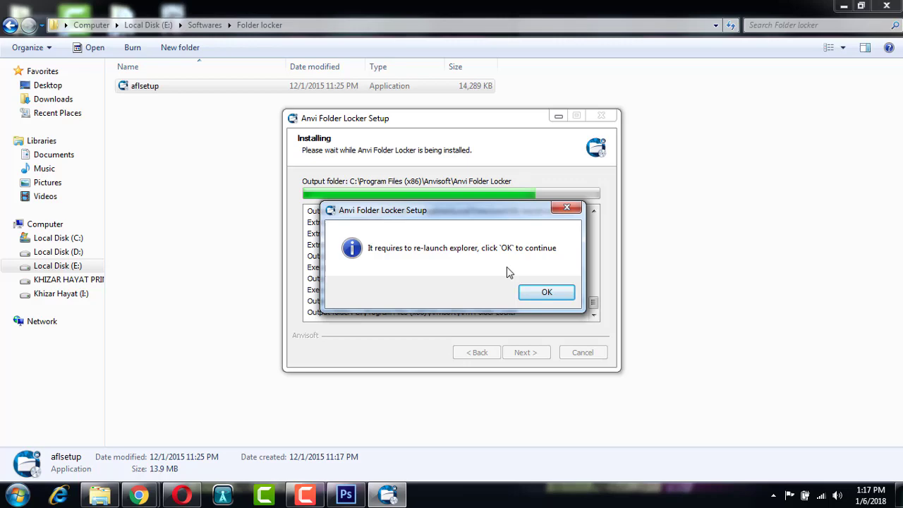
click(543, 292)
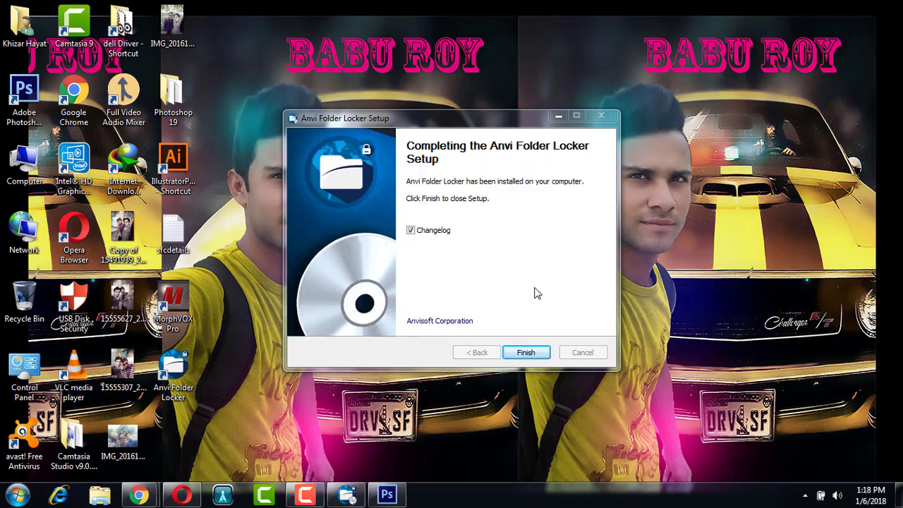
Step: Finish the setup wizard and close the Changelog window
click(523, 354)
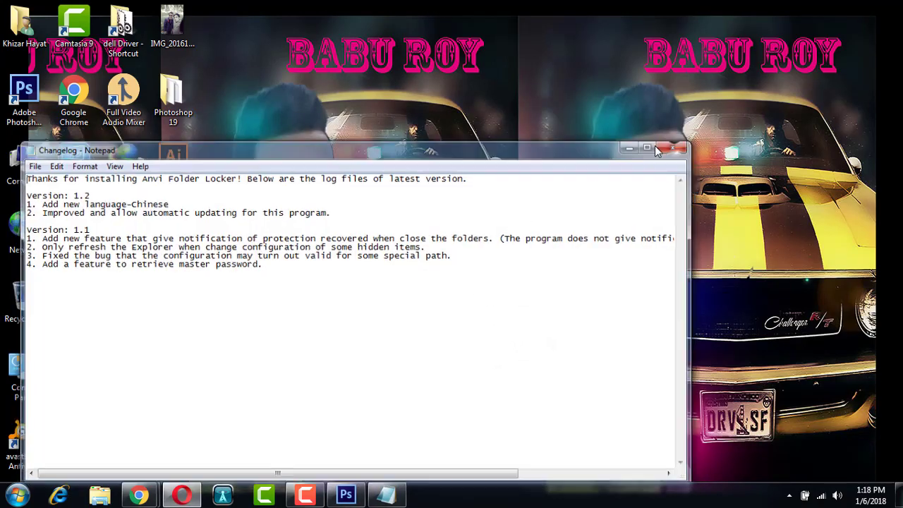
click(656, 148)
right_click(551, 131)
click(575, 169)
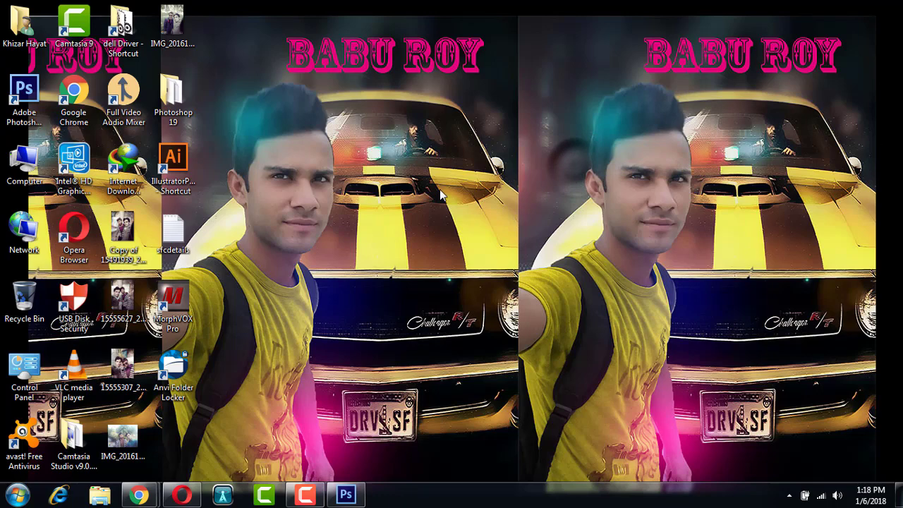
Step: Launch Anvi Folder Locker, enter and confirm a master password, and fill in a recovery e-mail
double_click(173, 367)
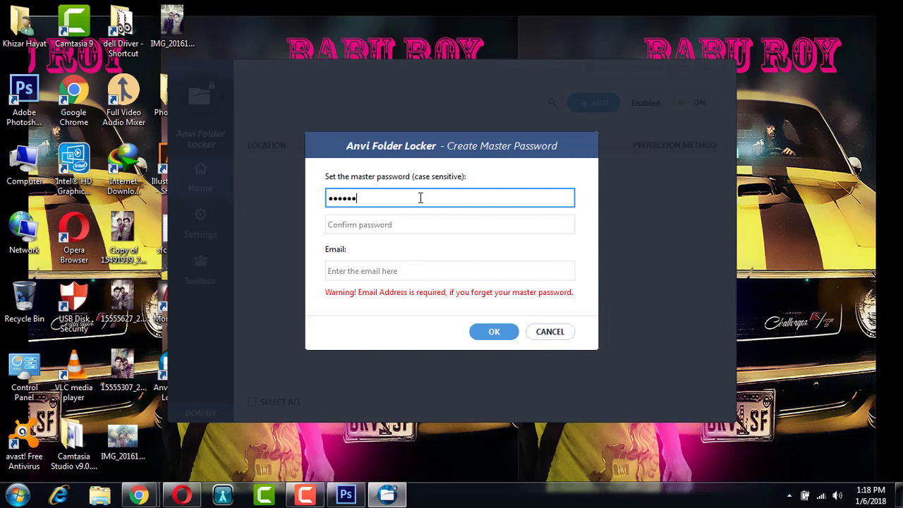
key(Tab)
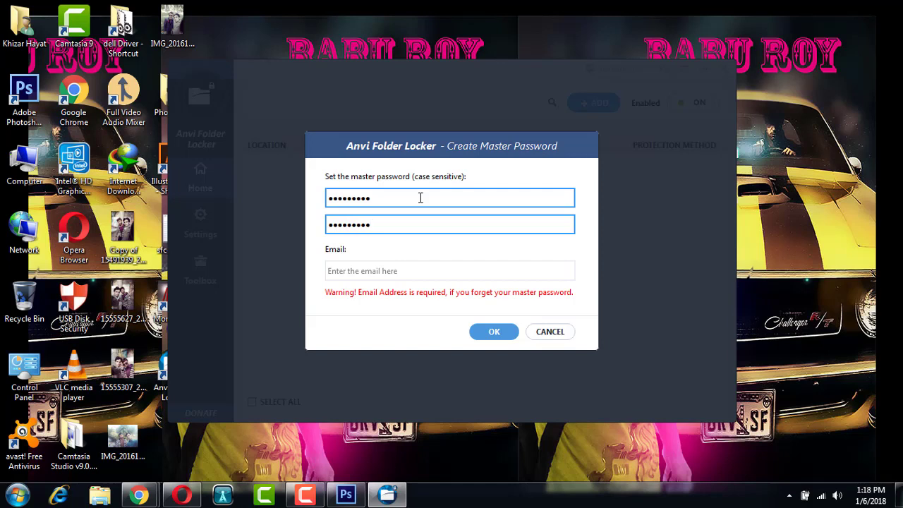
key(Tab)
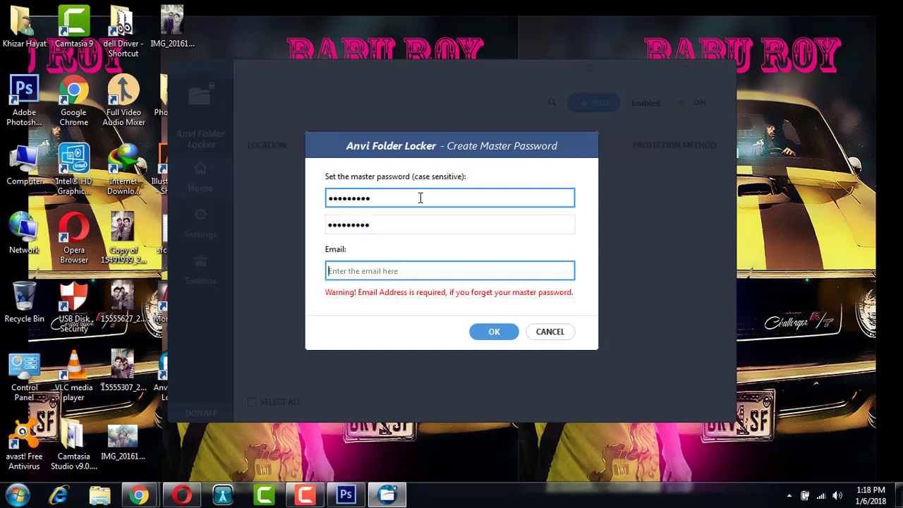
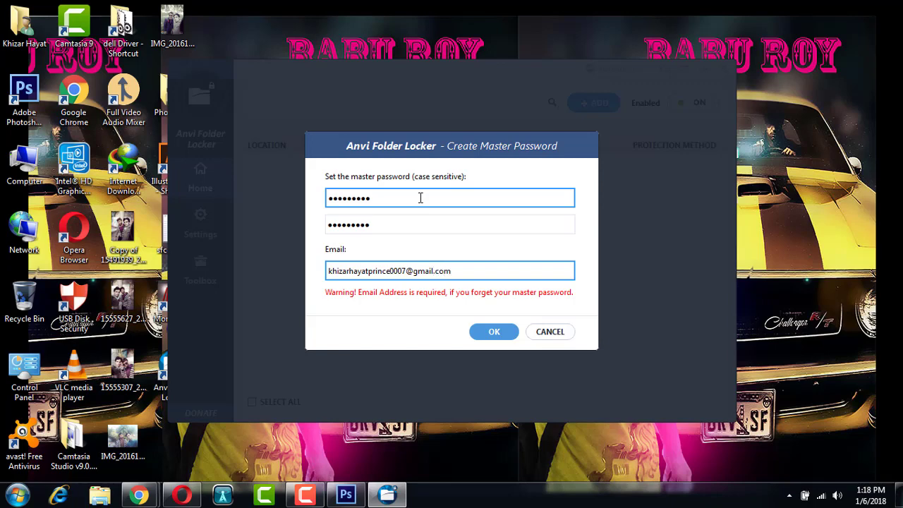
Step: Save the master password, look through Settings and Toolbox, then return to Home with 0 items
click(492, 332)
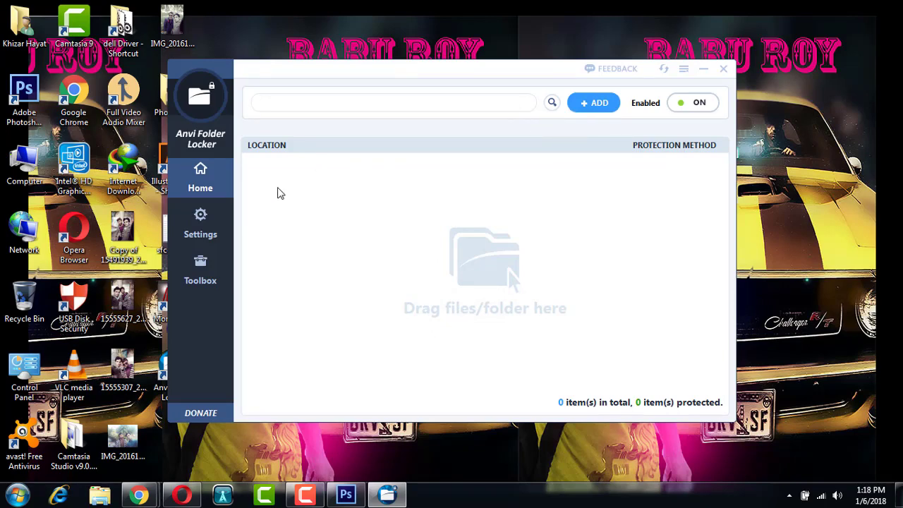
click(200, 227)
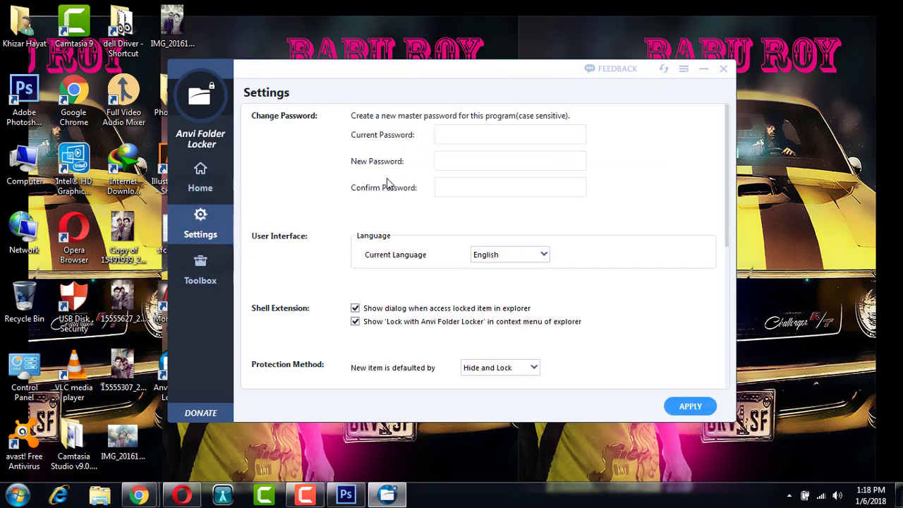
scroll(436, 250, down, 2)
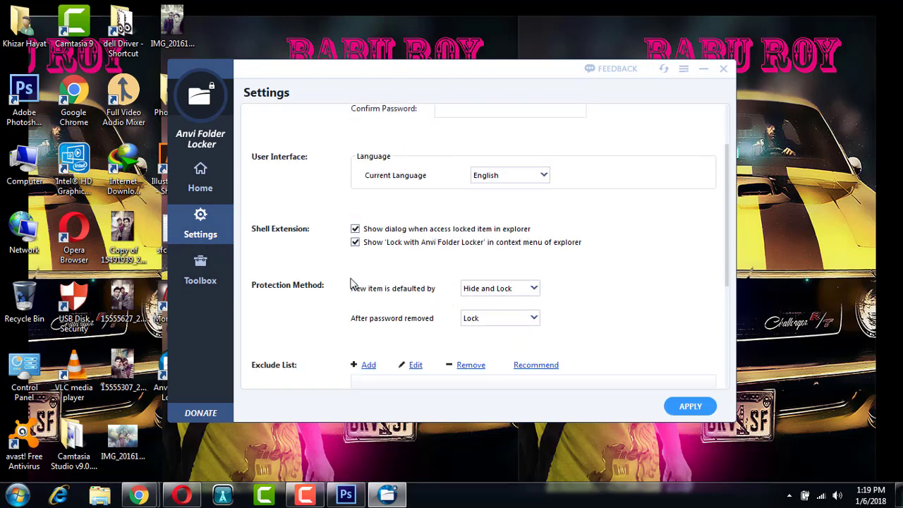
click(202, 280)
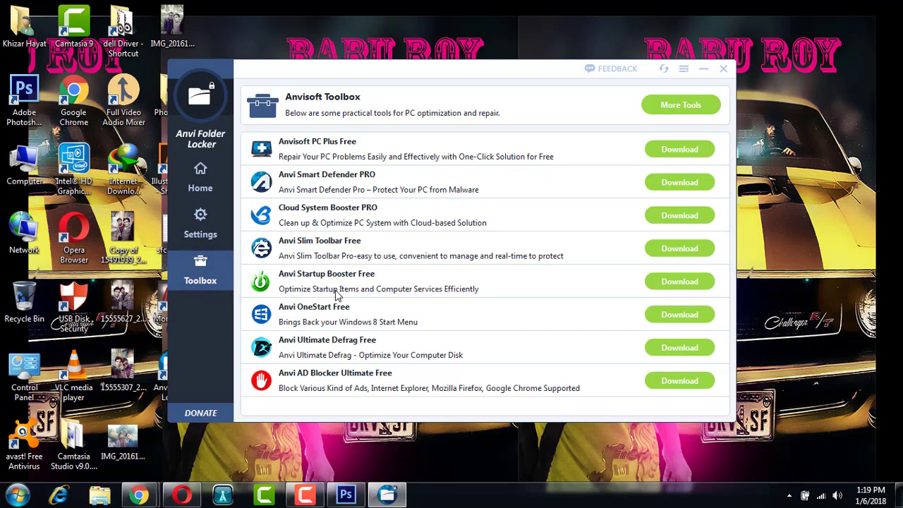
click(202, 228)
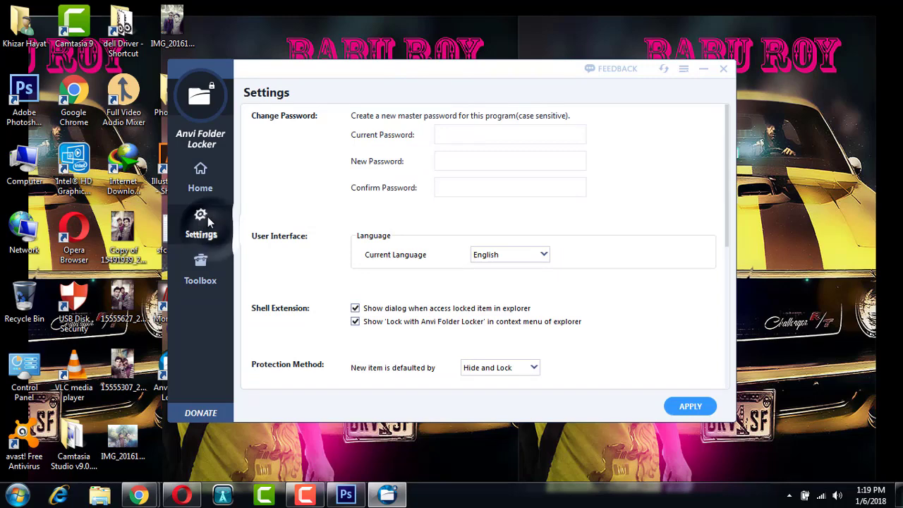
click(205, 185)
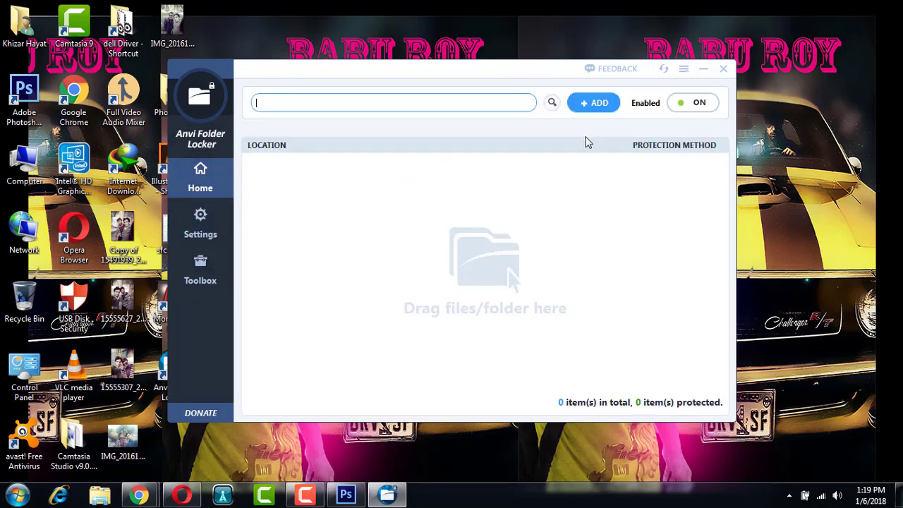
Step: Add drive KH PRINCE (D:) to the protected list with Hide and Lock
drag(544, 80, 505, 88)
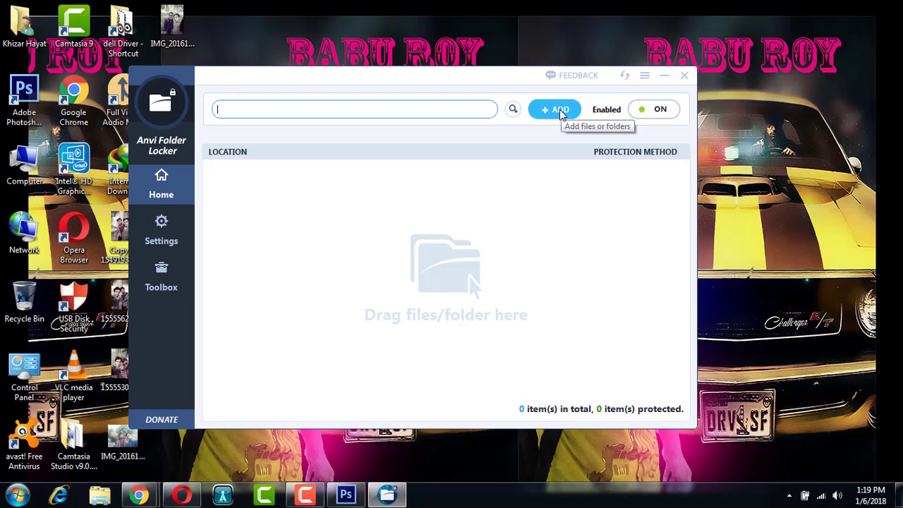
click(559, 110)
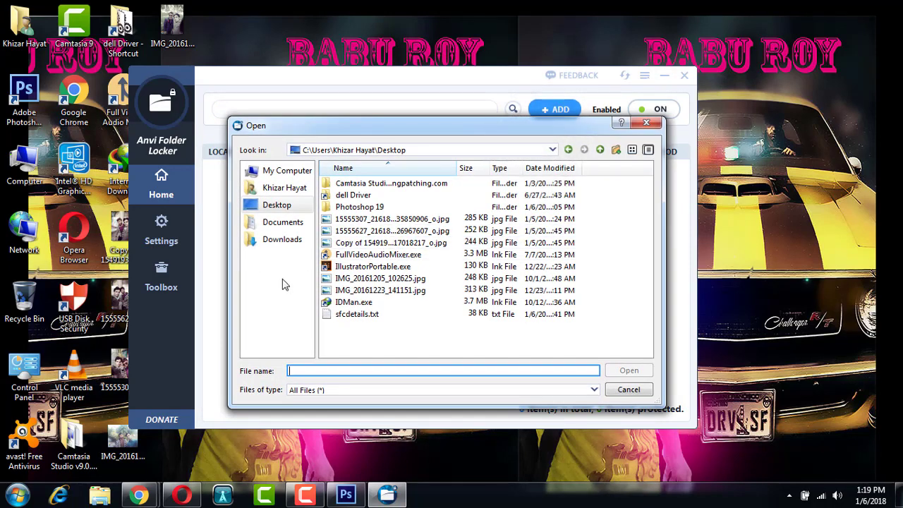
click(275, 172)
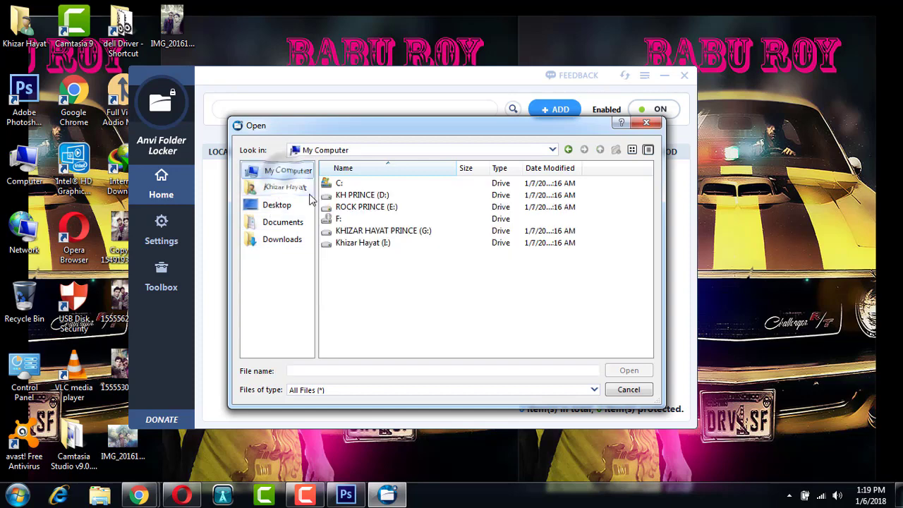
click(363, 196)
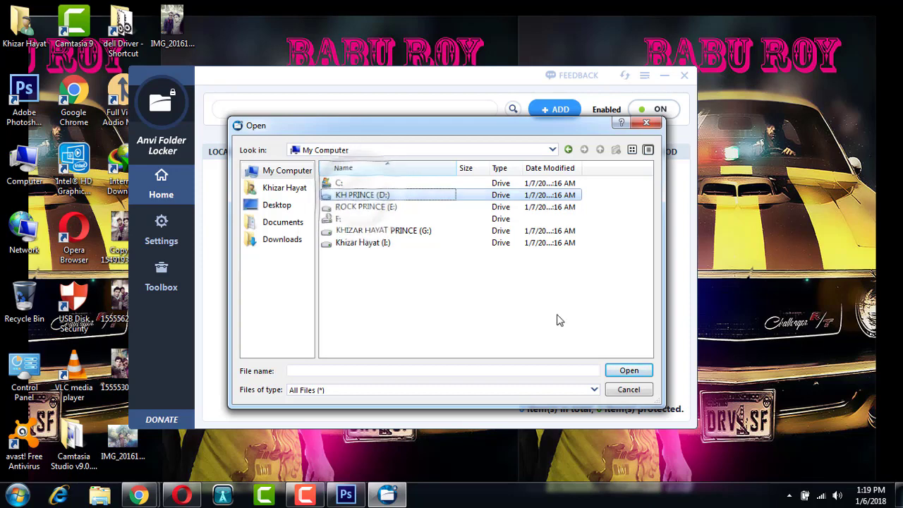
click(624, 372)
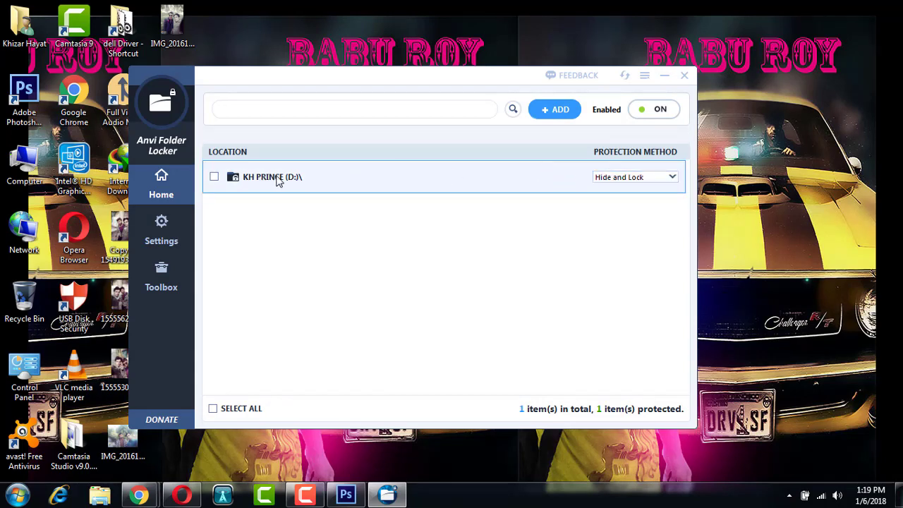
Step: Add the D:\cartoon folder as a second Hide and Lock item, making 2 protected items
click(554, 109)
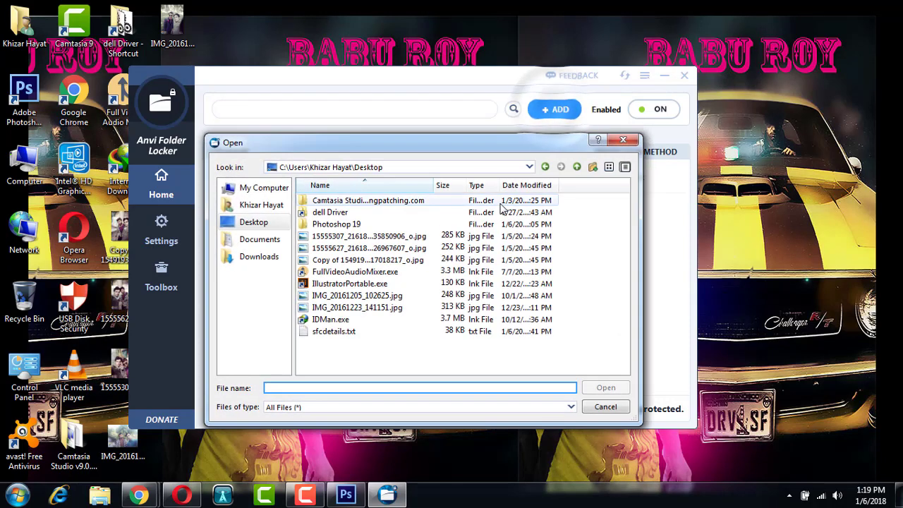
click(251, 188)
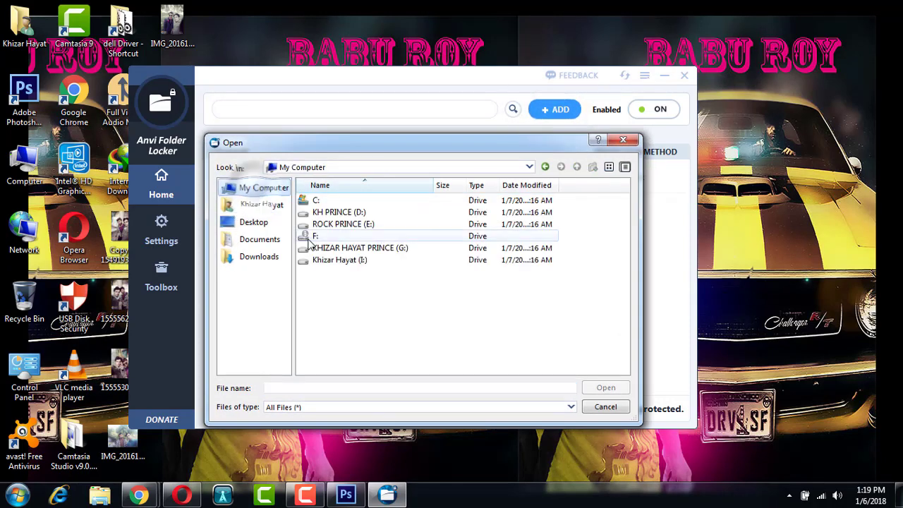
right_click(336, 211)
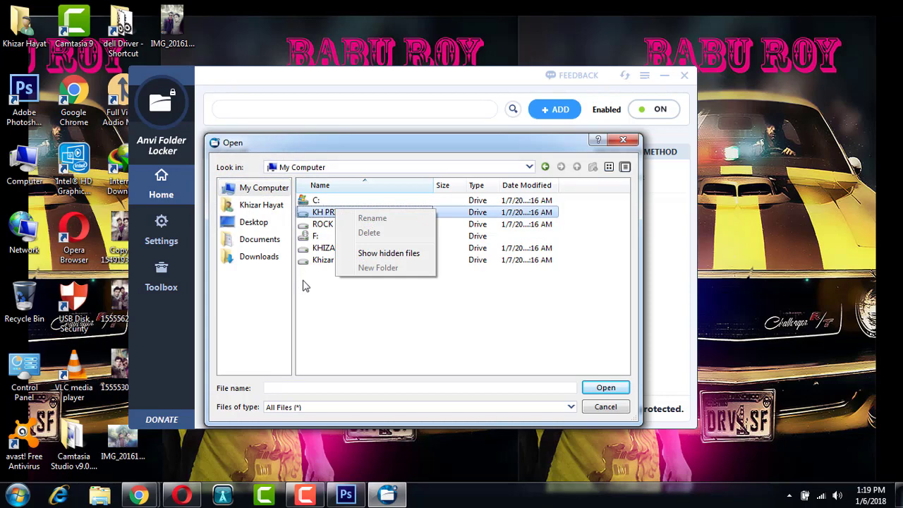
click(305, 285)
double_click(325, 213)
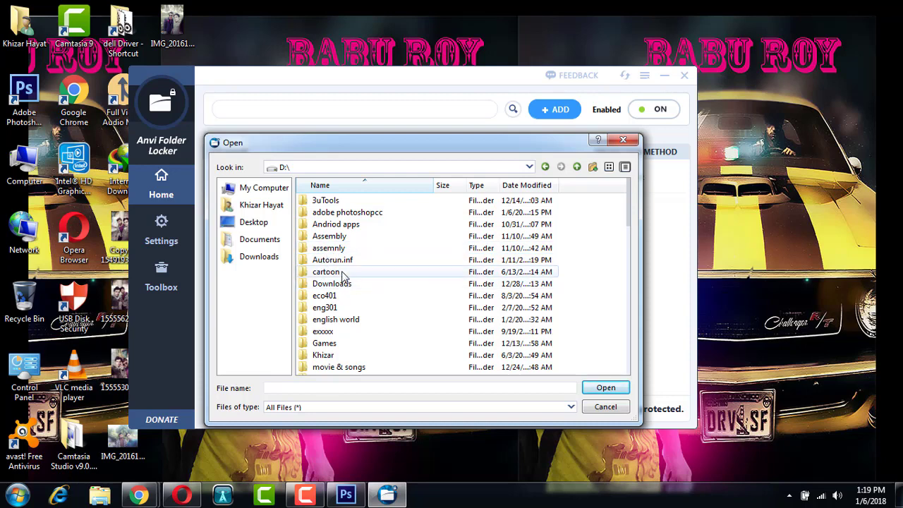
click(329, 275)
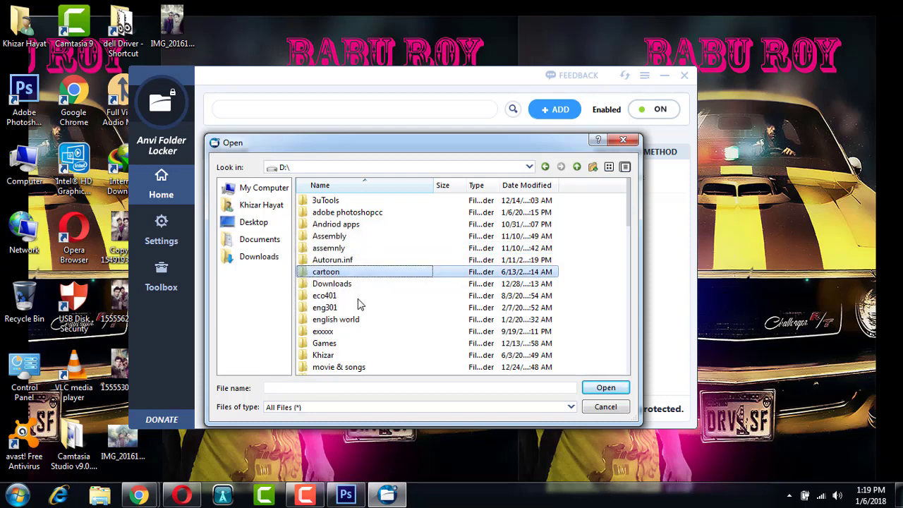
click(605, 387)
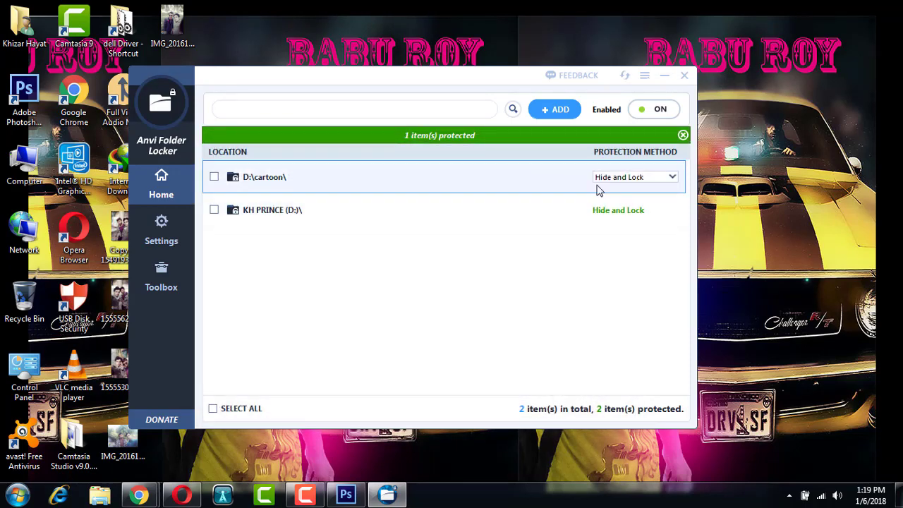
click(611, 178)
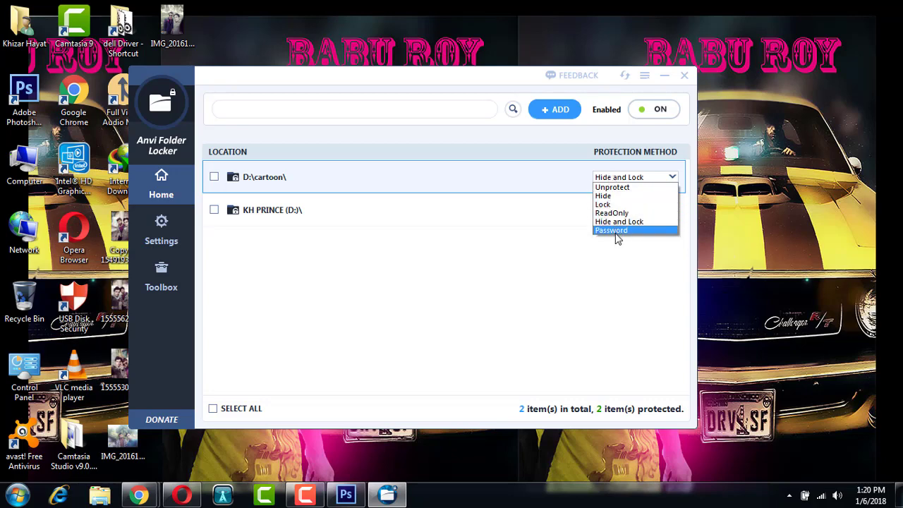
Step: Switch D:\cartoon\ to Password protection with the default master password, then minimise the locker
click(610, 230)
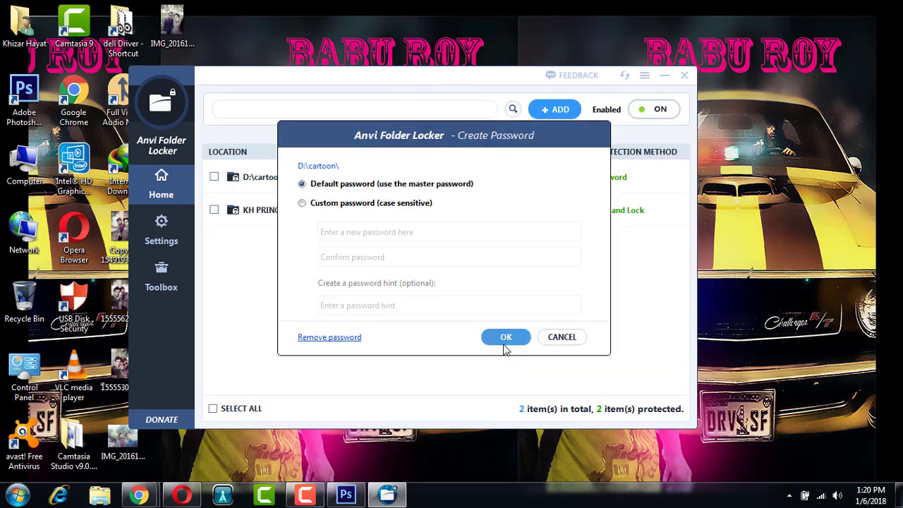
click(503, 342)
mouse_move(615, 182)
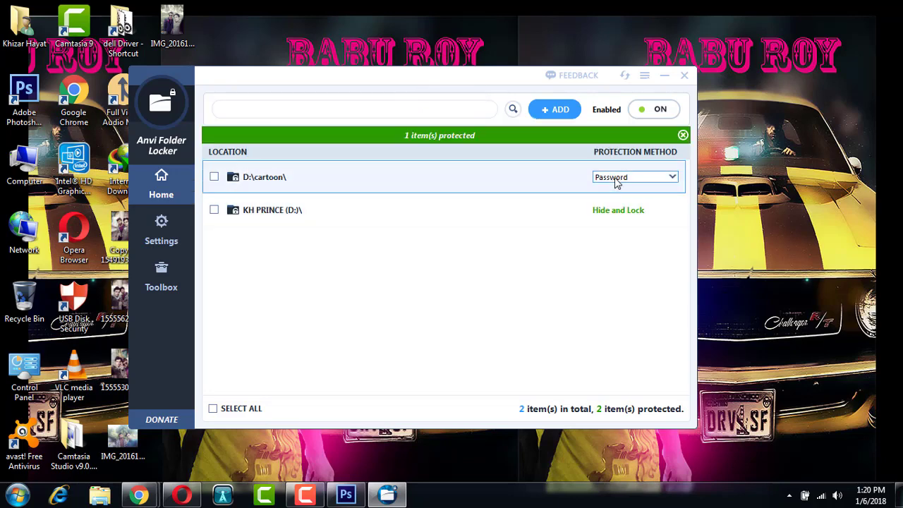
click(663, 78)
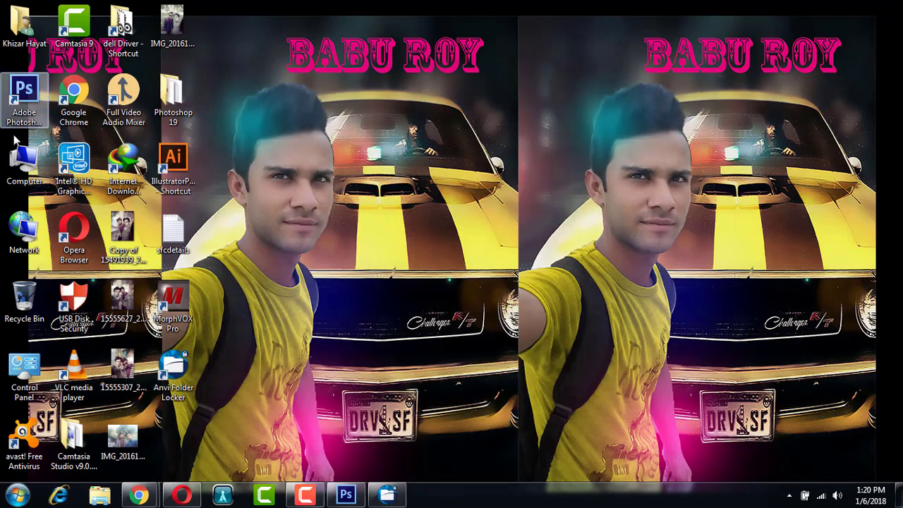
Step: Open D:\cartoon in Explorer and unlock it with the master password to see its 7 items
double_click(24, 161)
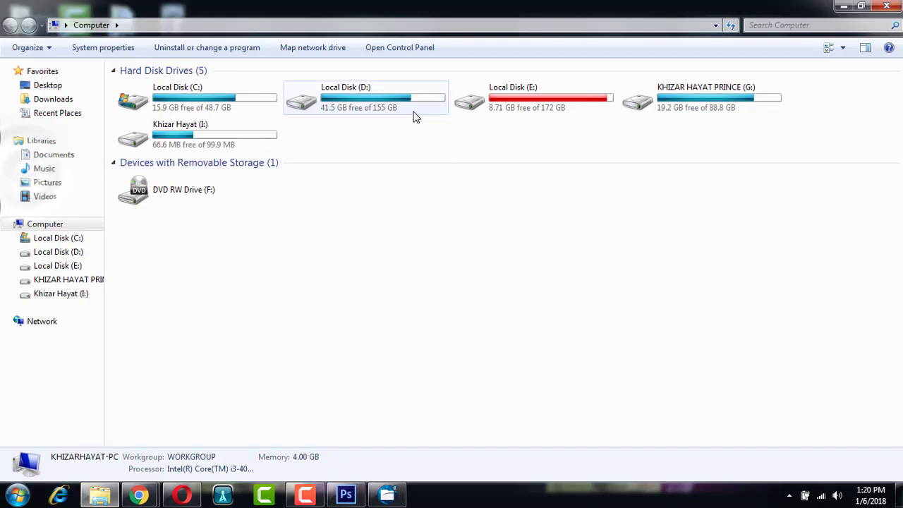
double_click(413, 115)
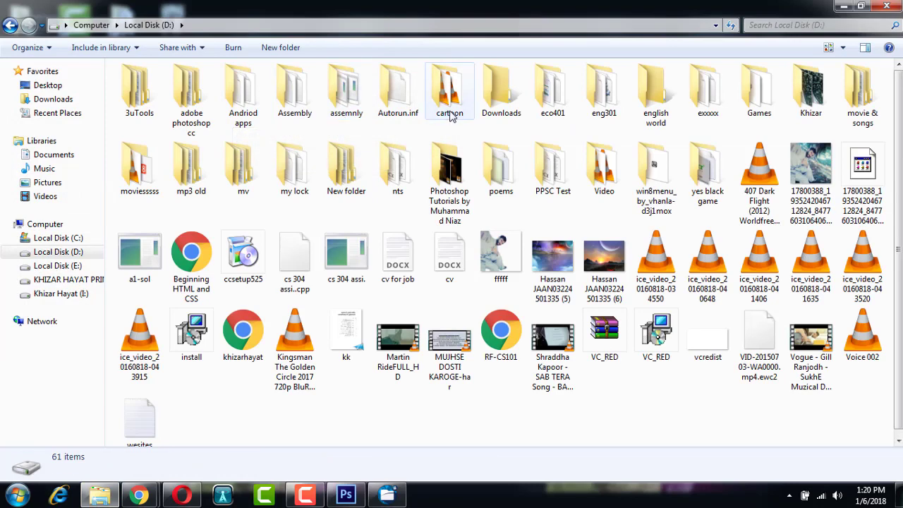
double_click(446, 88)
double_click(431, 113)
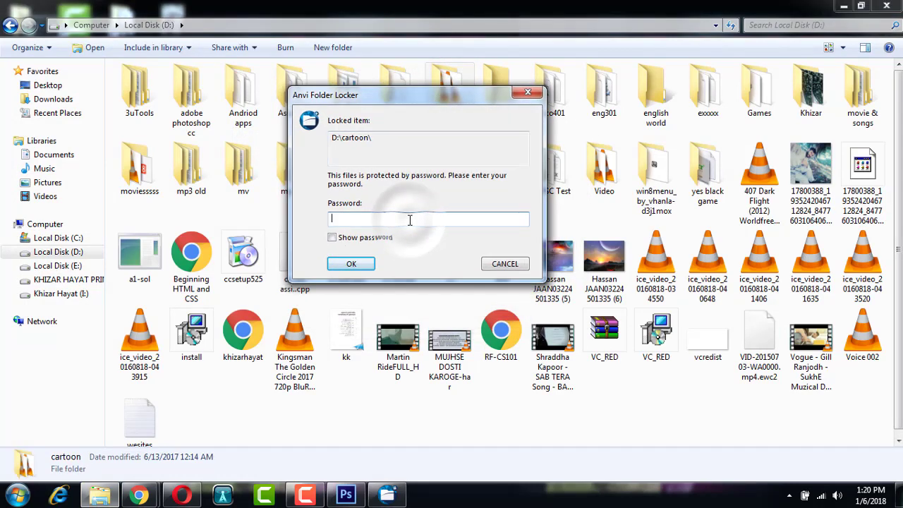
text(*)
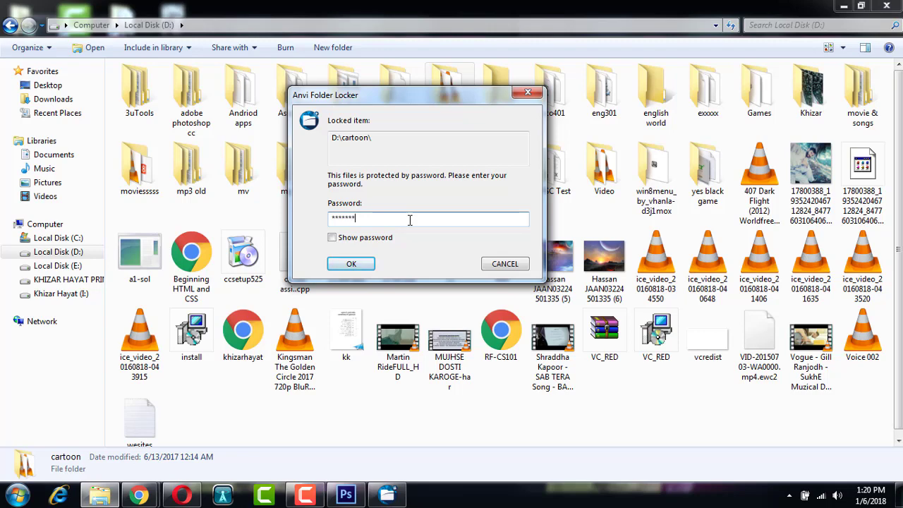
key(Return)
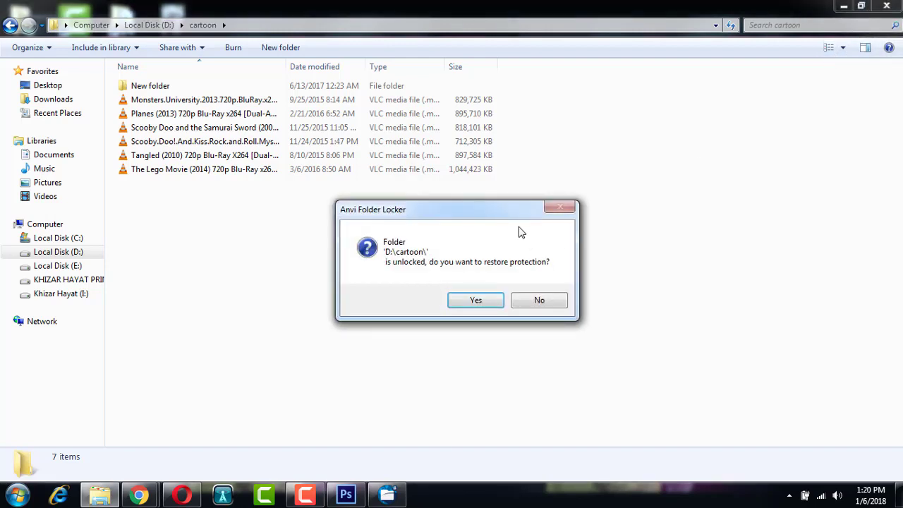
drag(517, 216, 560, 158)
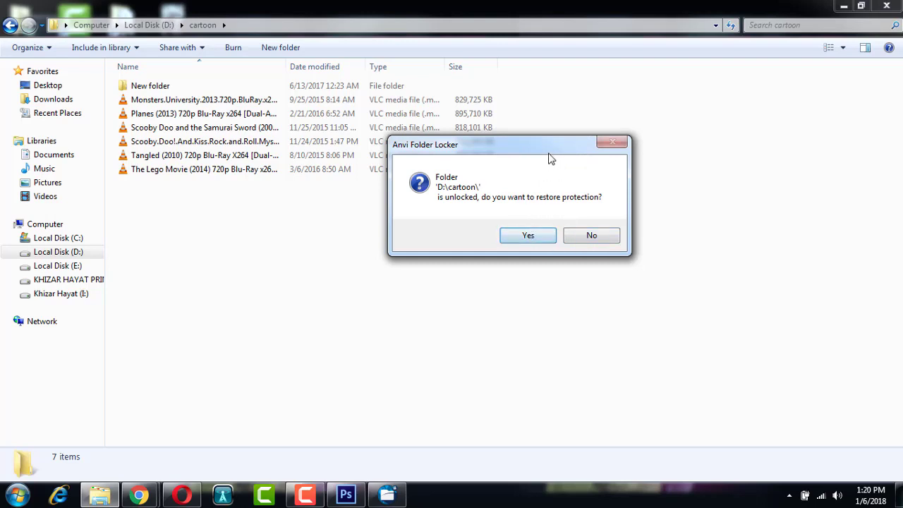
drag(545, 156, 456, 177)
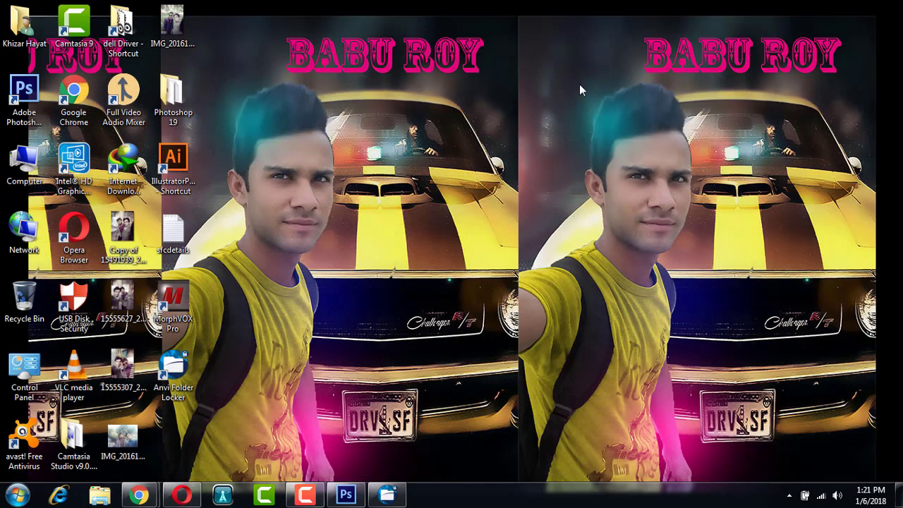
right_click(579, 84)
key(e)
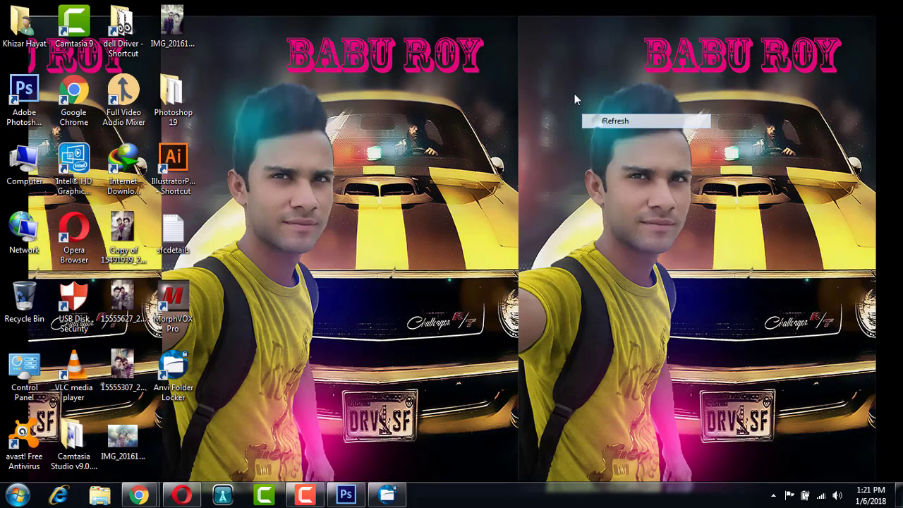
right_click(580, 86)
click(586, 121)
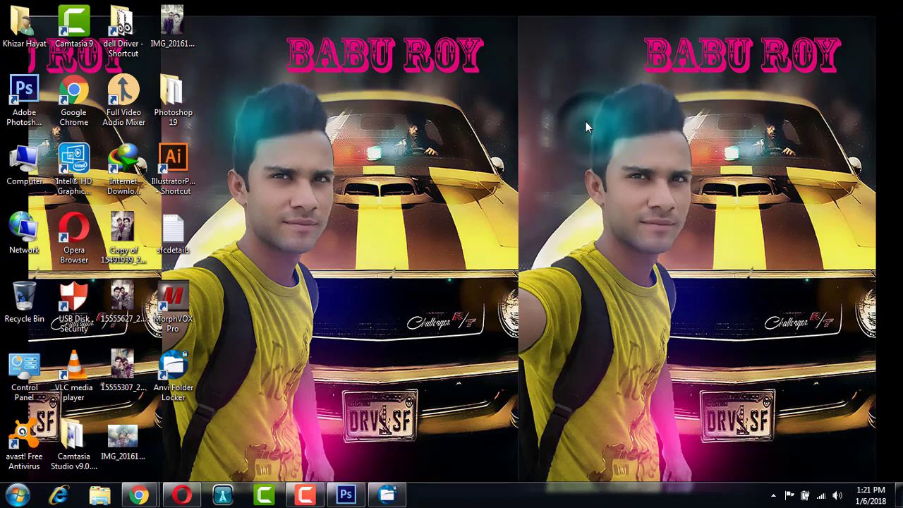